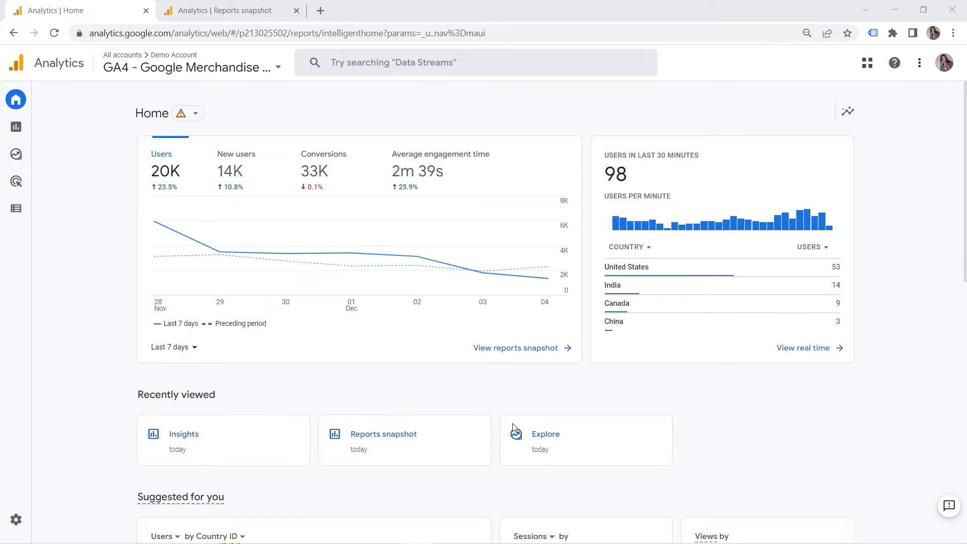
Open Reports snapshot for the Google Merchandise Store demo and view all its insights
left_click(25, 133)
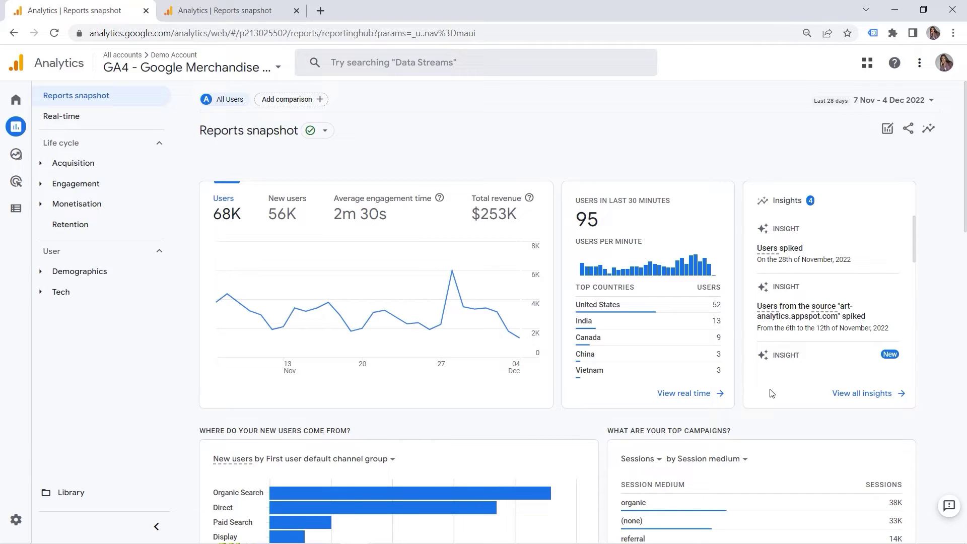
left_click(854, 391)
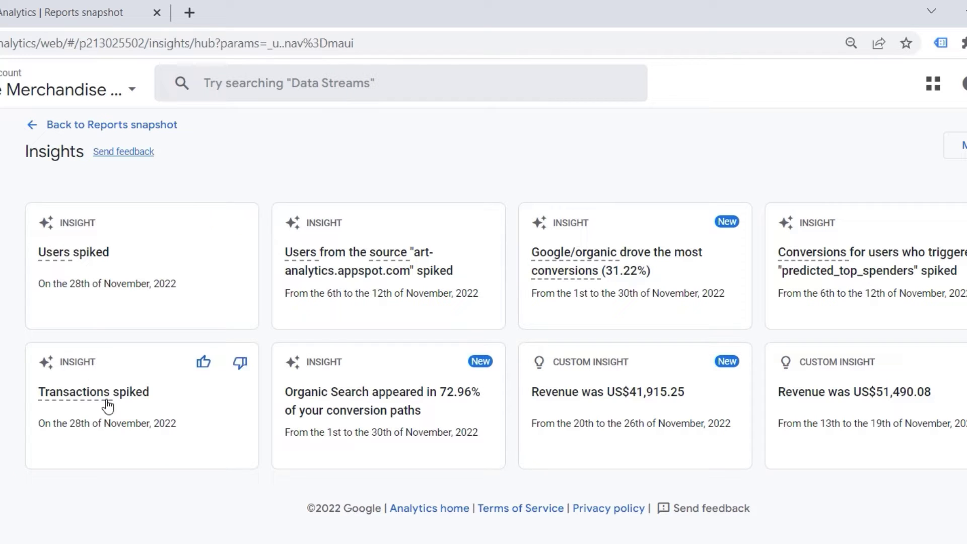
Review the insight cards, then switch to the second property's Reports snapshot
mouse_move(107, 405)
mouse_move(330, 423)
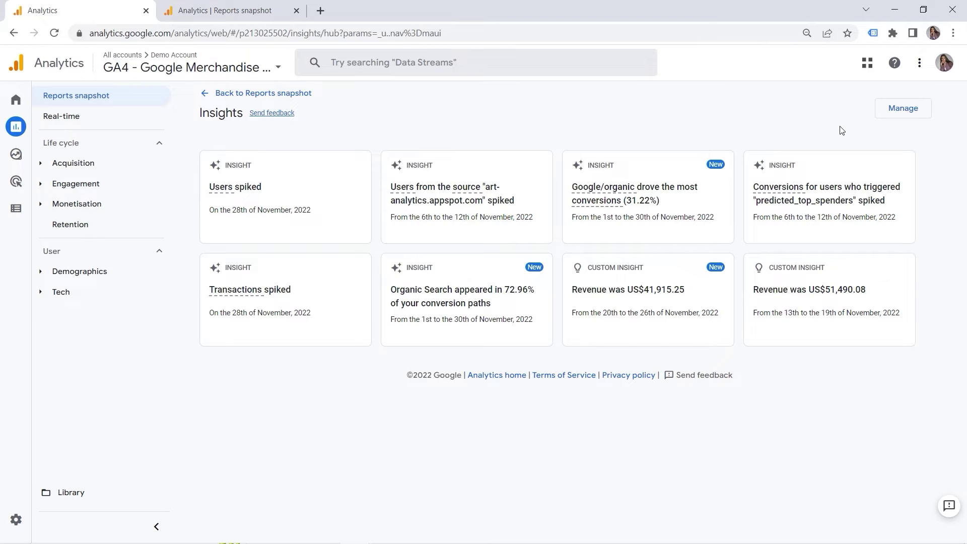
left_click(237, 10)
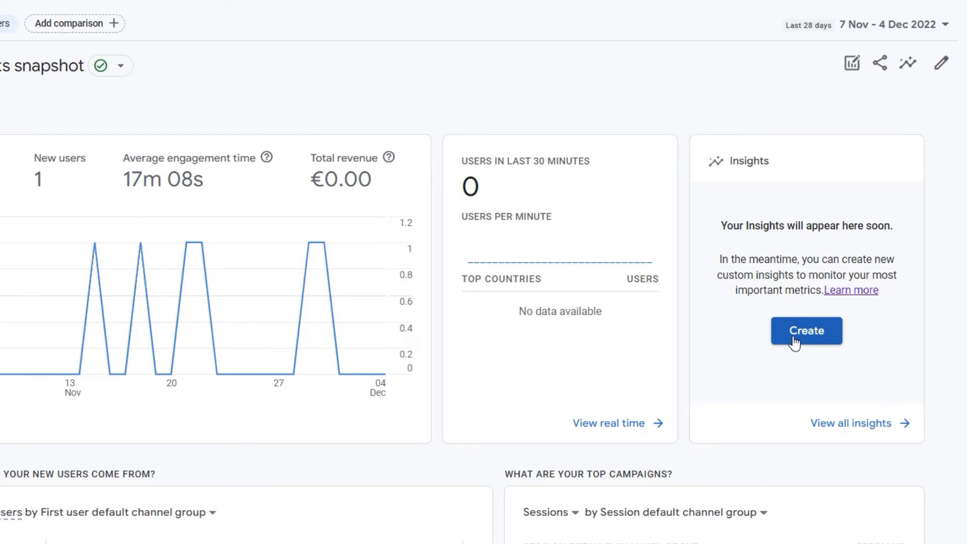
left_click(794, 342)
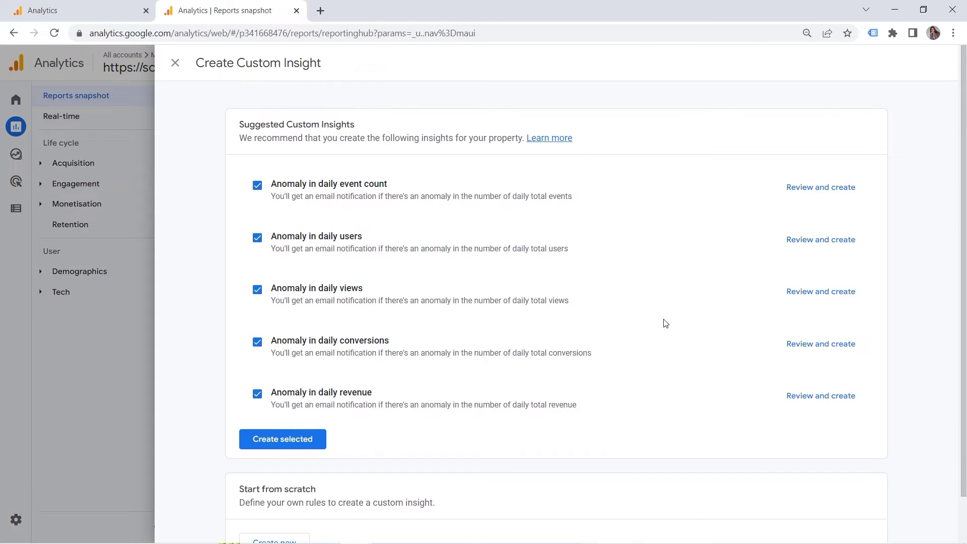
scroll(518, 352, "down", 1)
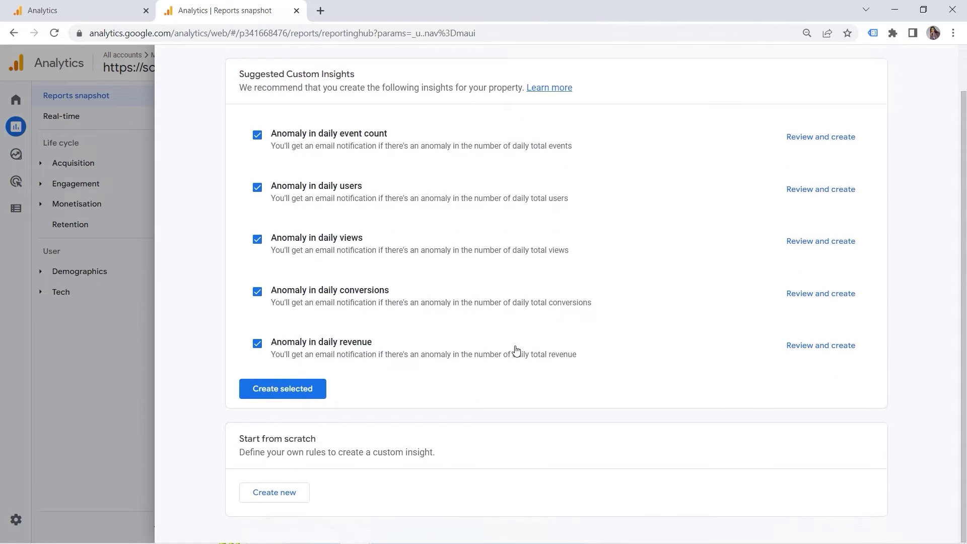
scroll(352, 179, "up", 1)
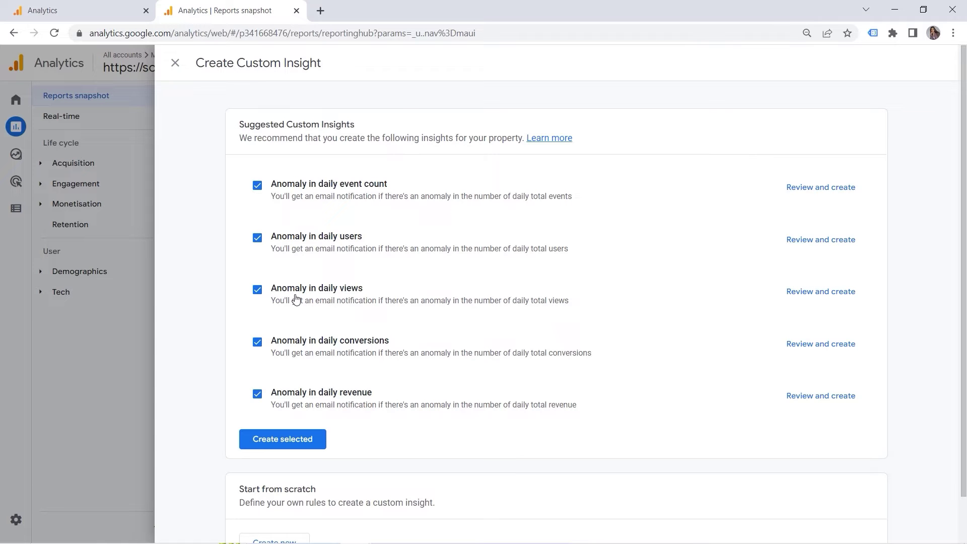
scroll(296, 299, "down", 1)
left_click(820, 135)
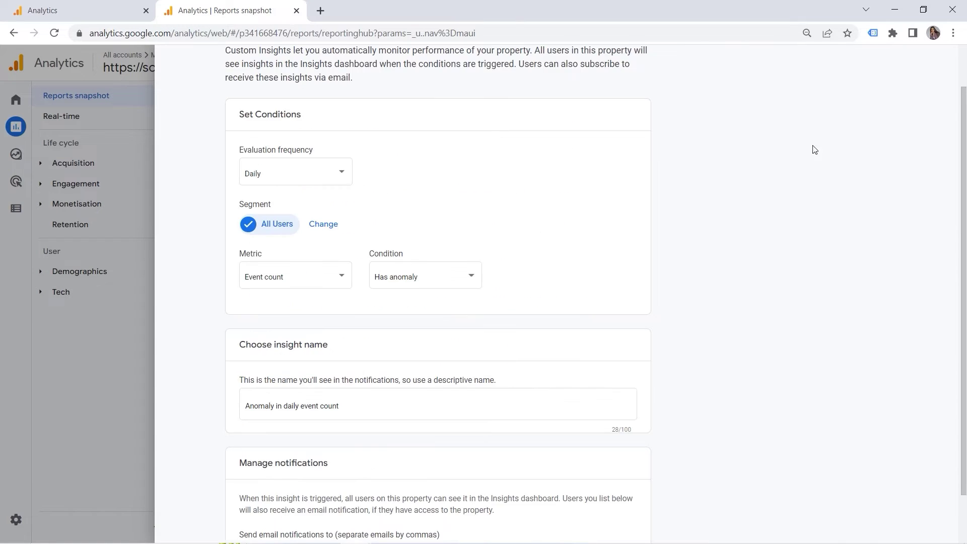
scroll(425, 276, "down", 1)
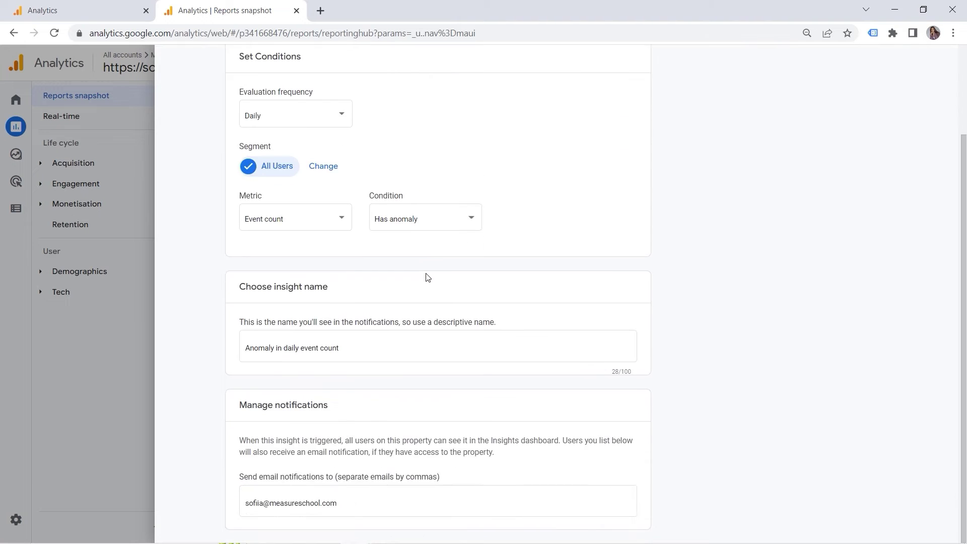
scroll(434, 278, "up", 2)
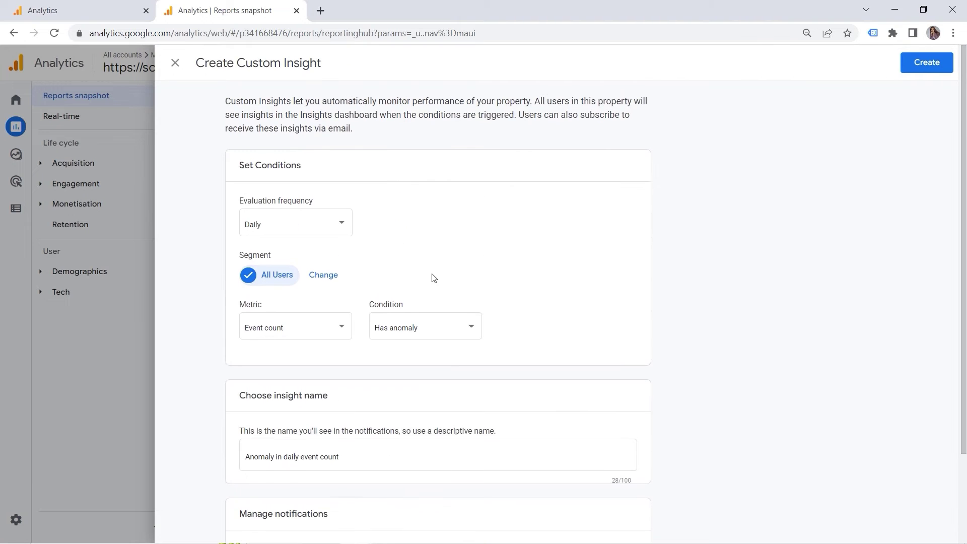
left_click(176, 71)
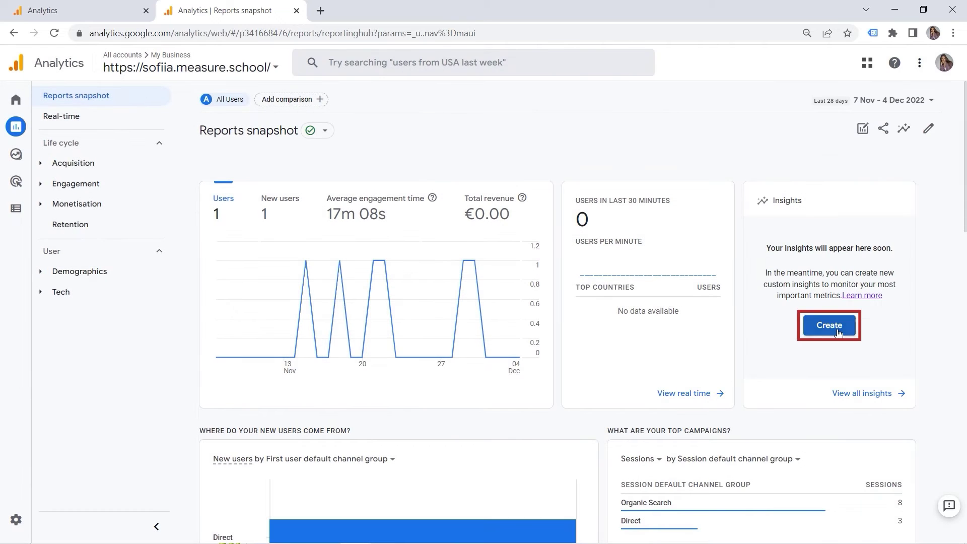
left_click(827, 323)
Start a custom insight from scratch and list its Hourly, Daily, Weekly, Monthly frequencies
scroll(605, 352, "down", 1)
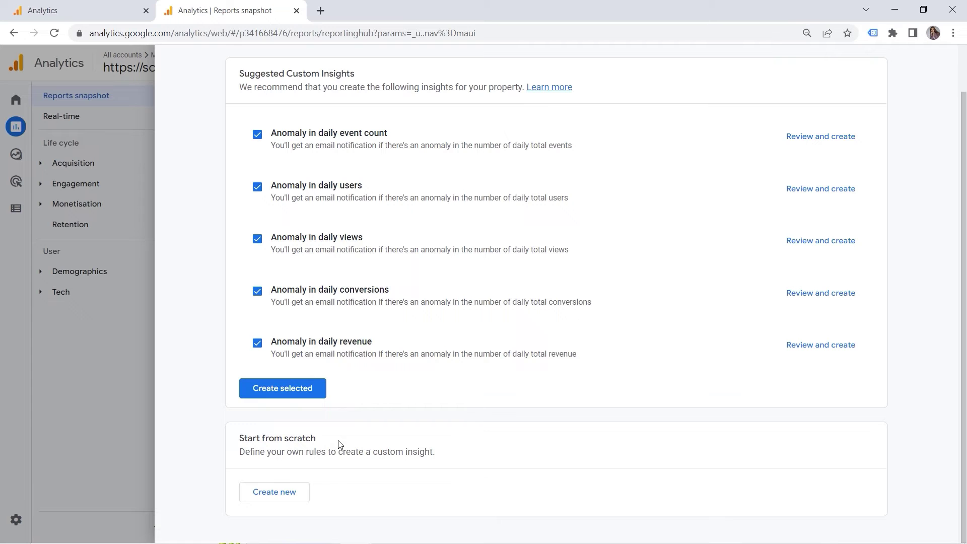
left_click(275, 494)
scroll(394, 399, "up", 1)
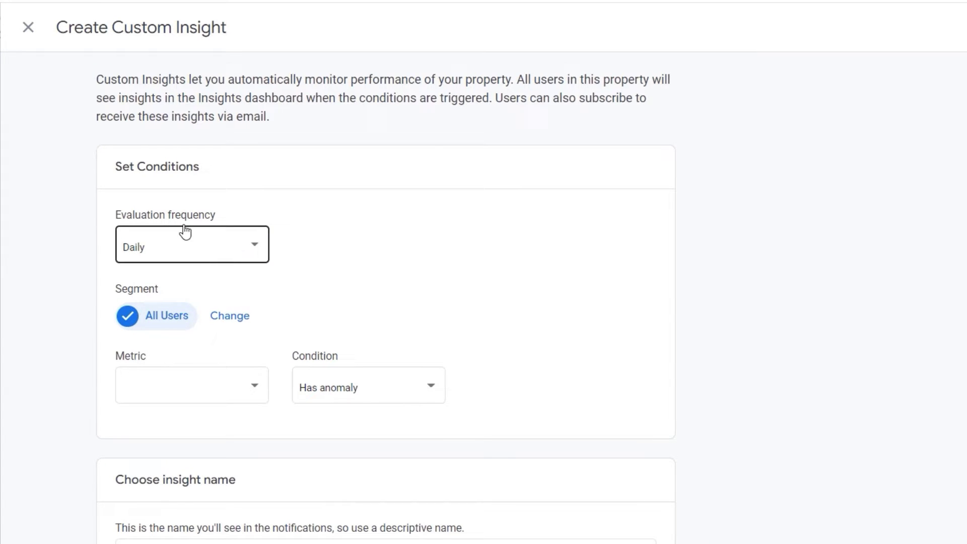
left_click(222, 247)
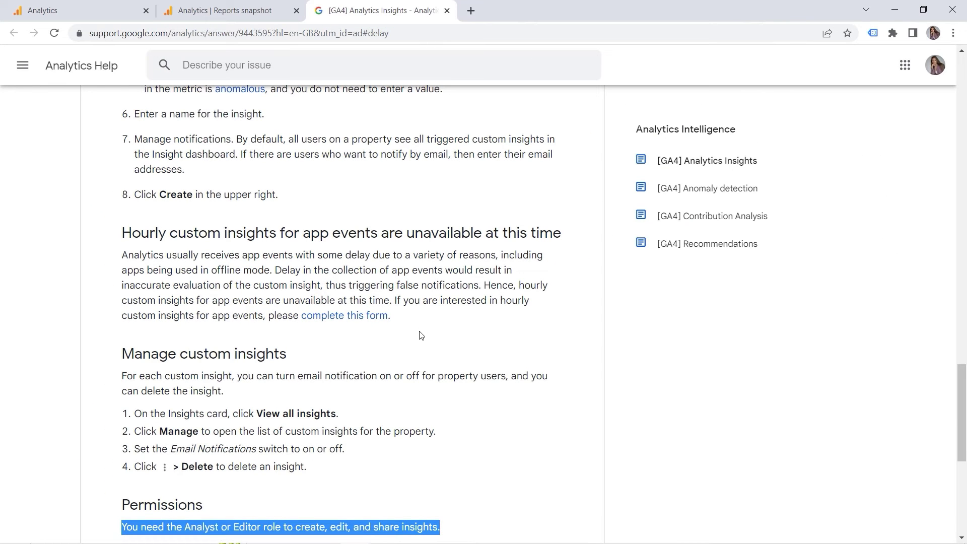
Return to the Create Custom Insight form tab
left_click(219, 5)
Keep Daily frequency and start a segment including users with Country = Poland
left_click(383, 259)
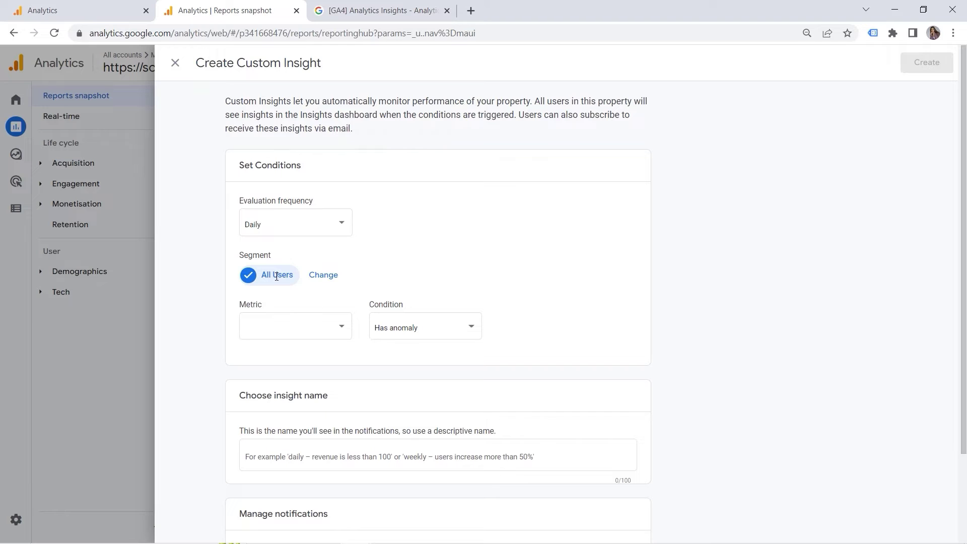
left_click(323, 276)
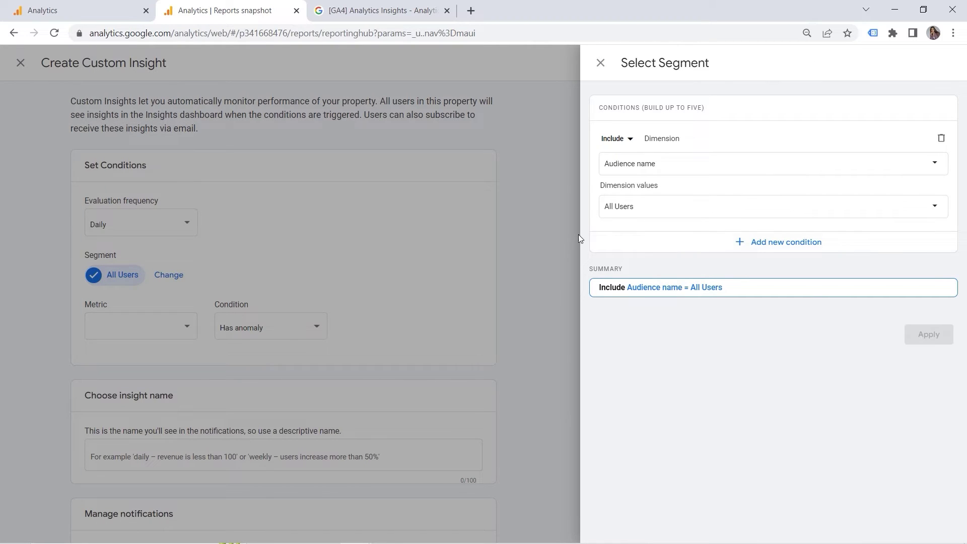
left_click(639, 169)
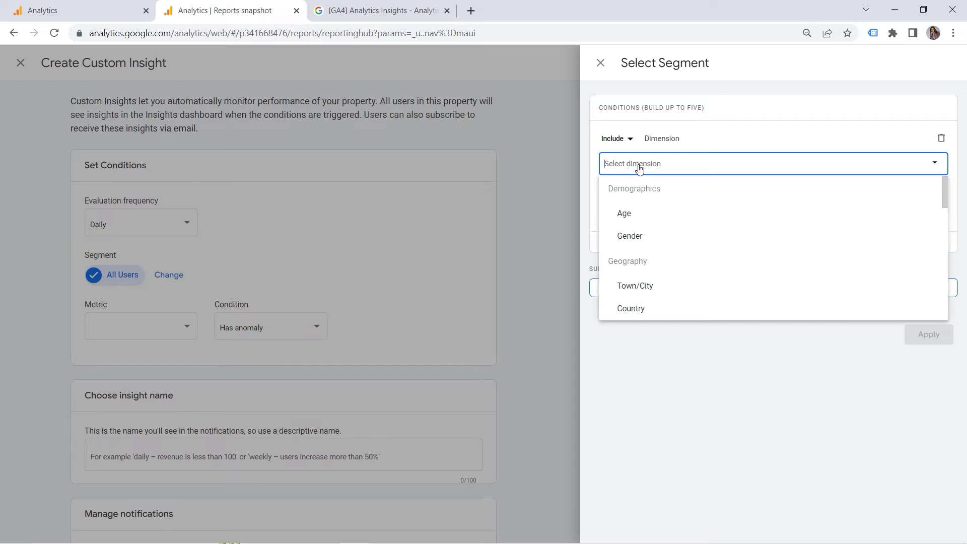
left_click(643, 308)
left_click(643, 206)
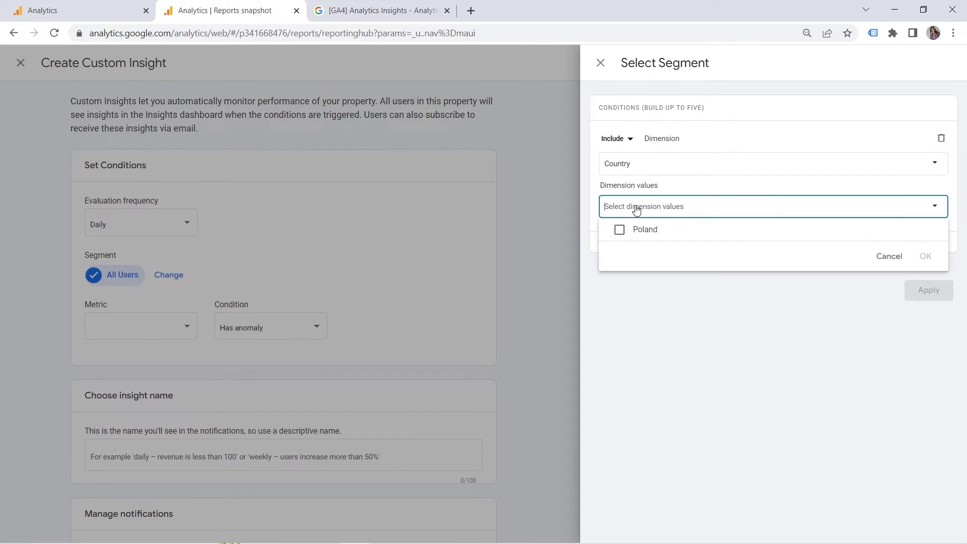
left_click(619, 230)
left_click(921, 255)
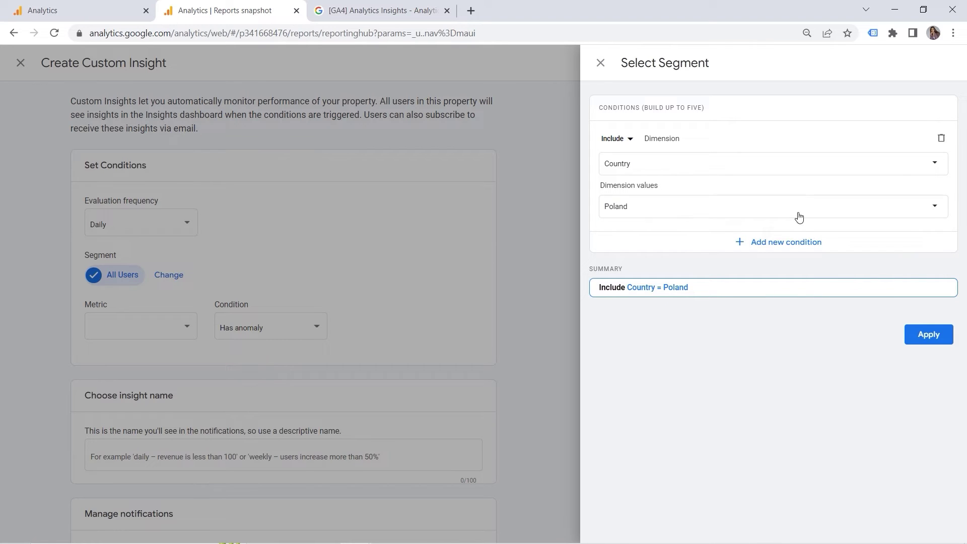
Add an Operating system = Windows condition, then close the segment builder without applying
left_click(764, 242)
left_click(654, 285)
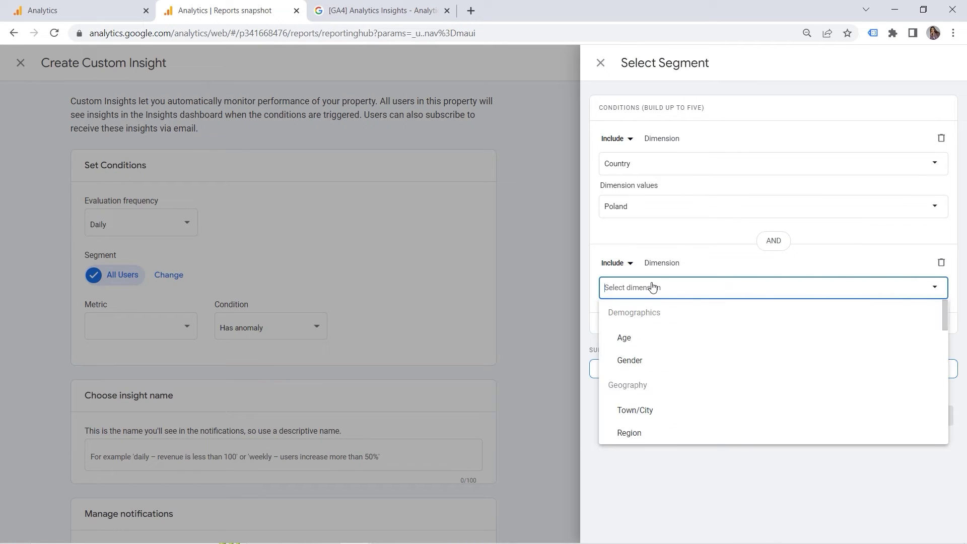
scroll(643, 330, "down", 3)
scroll(648, 362, "down", 4)
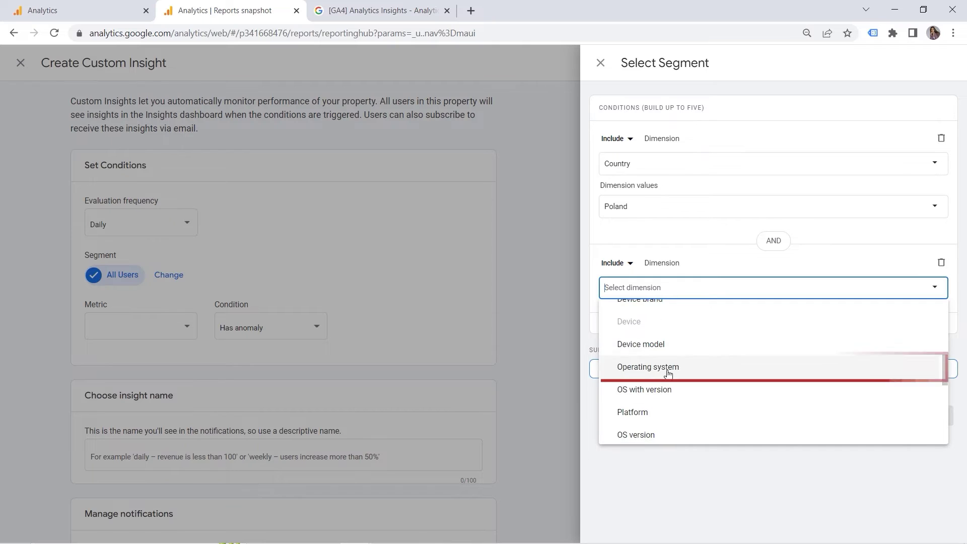
left_click(648, 367)
left_click(671, 331)
left_click(619, 353)
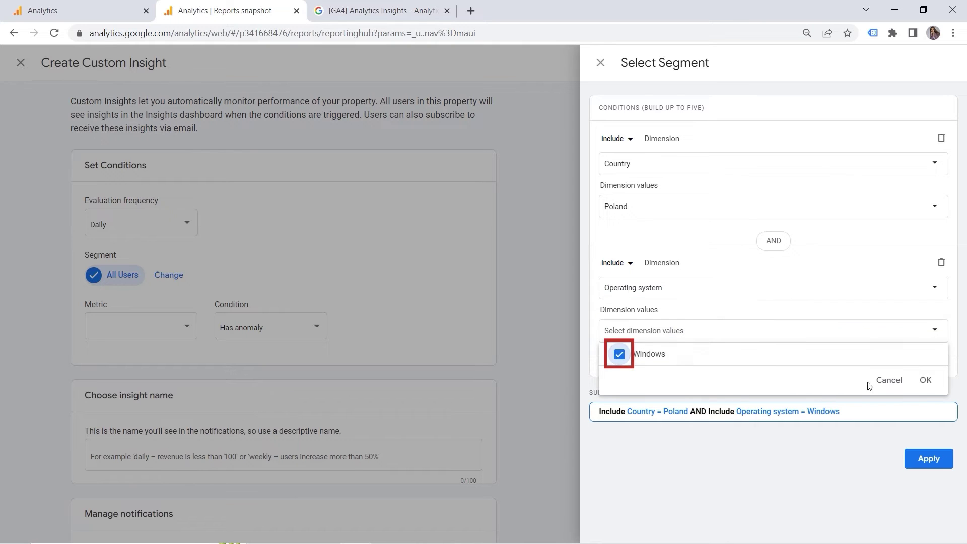
left_click(926, 382)
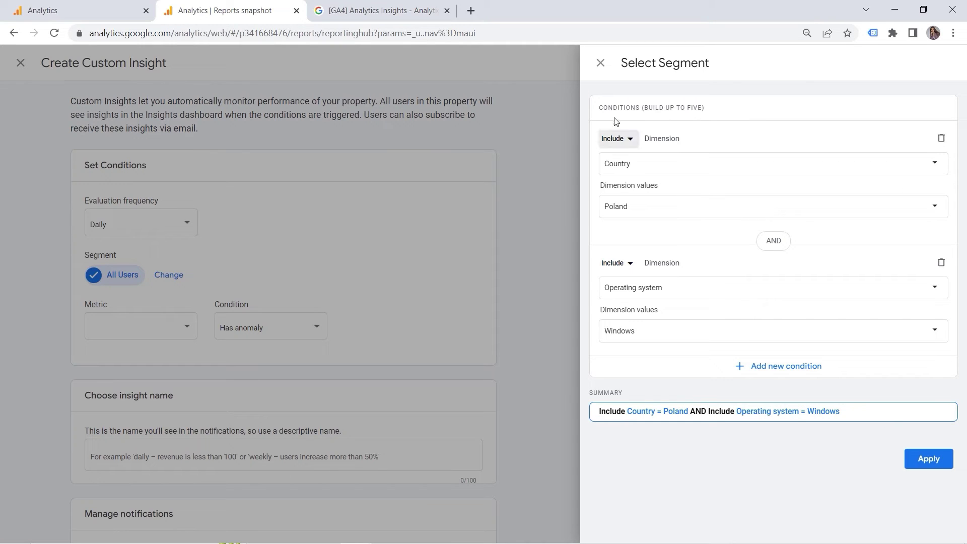
left_click(599, 64)
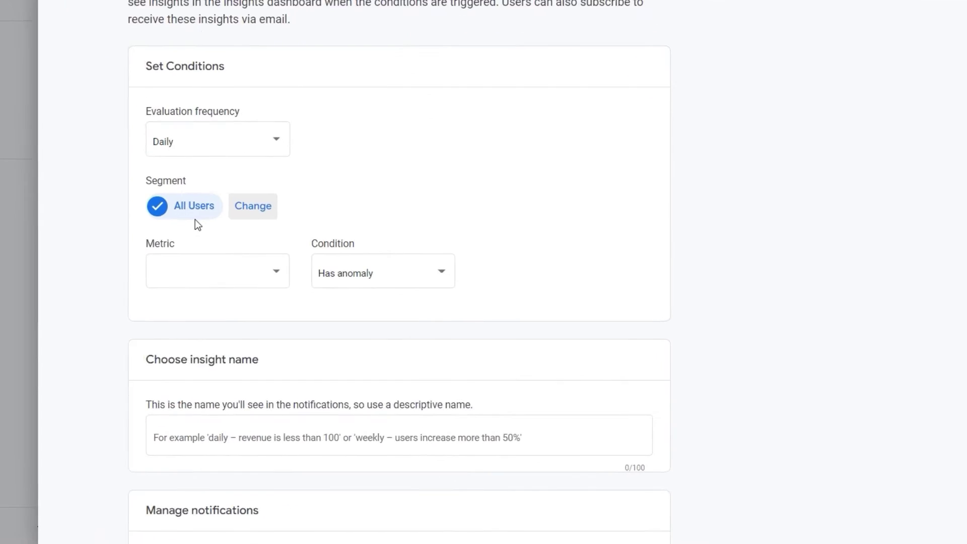
Set the insight metric to User engagement, leaving the condition at Has anomaly
left_click(303, 332)
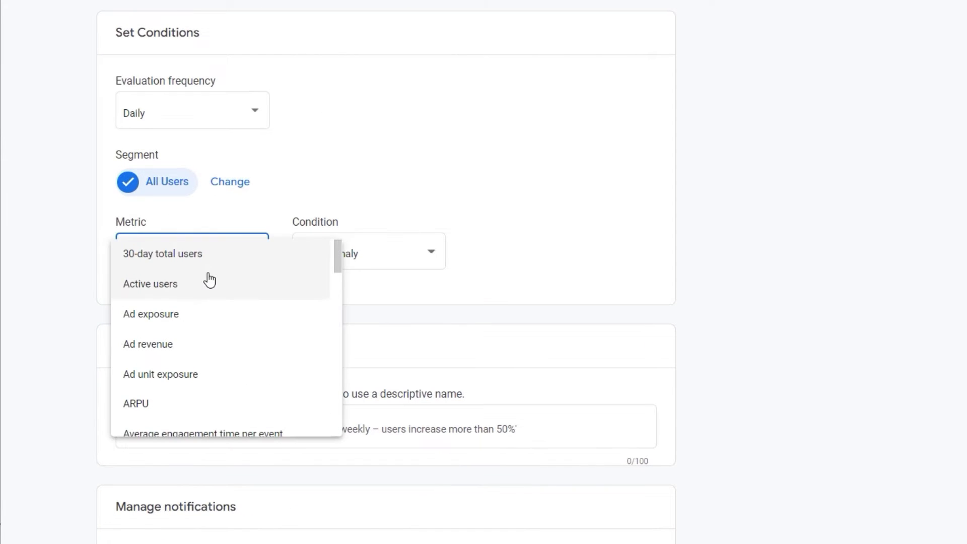
scroll(208, 280, "down", 15)
scroll(216, 286, "down", 8)
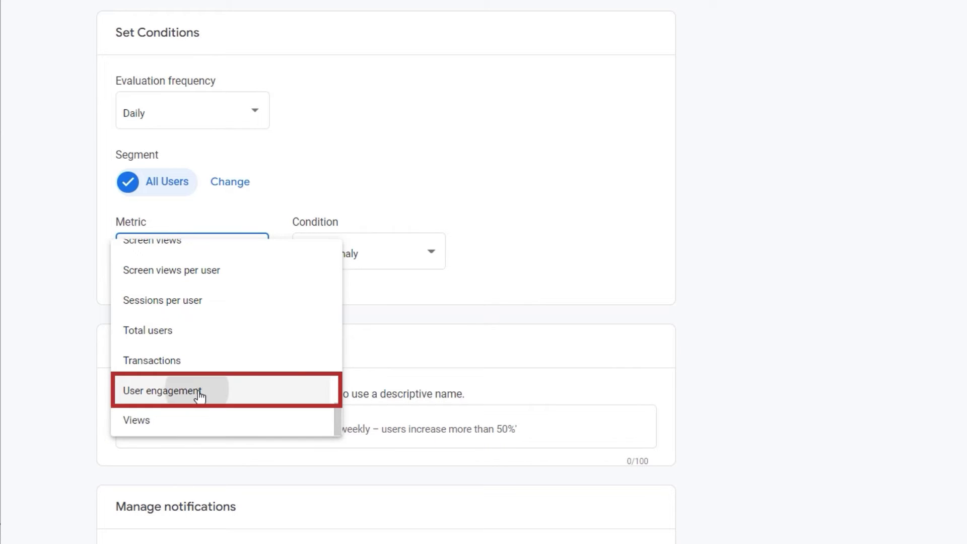
left_click(201, 396)
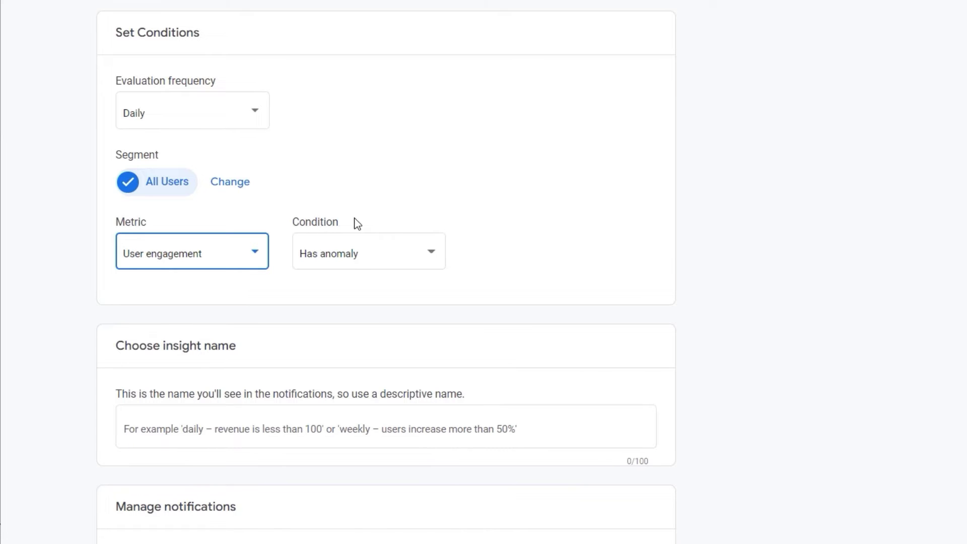
left_click(395, 258)
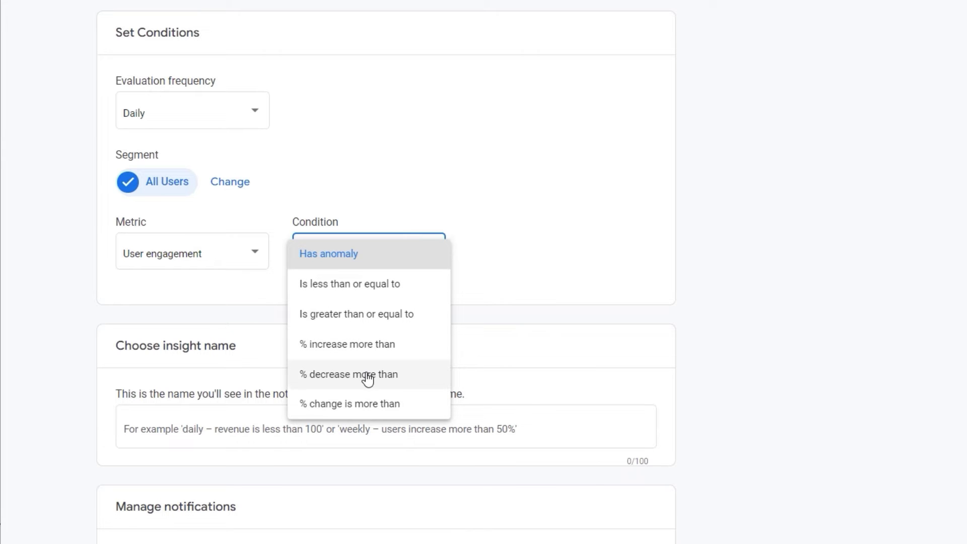
left_click(509, 187)
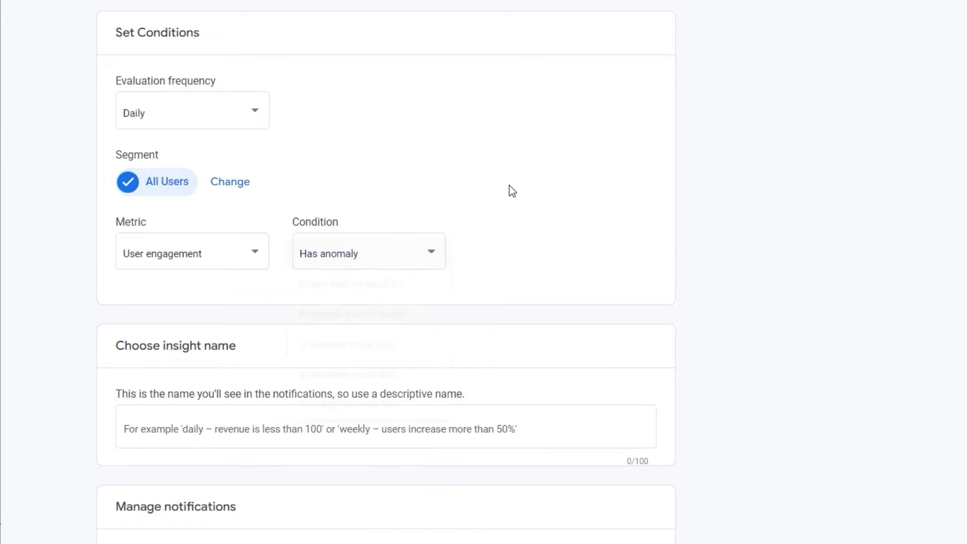
scroll(207, 337, "down", 3)
left_click(162, 297)
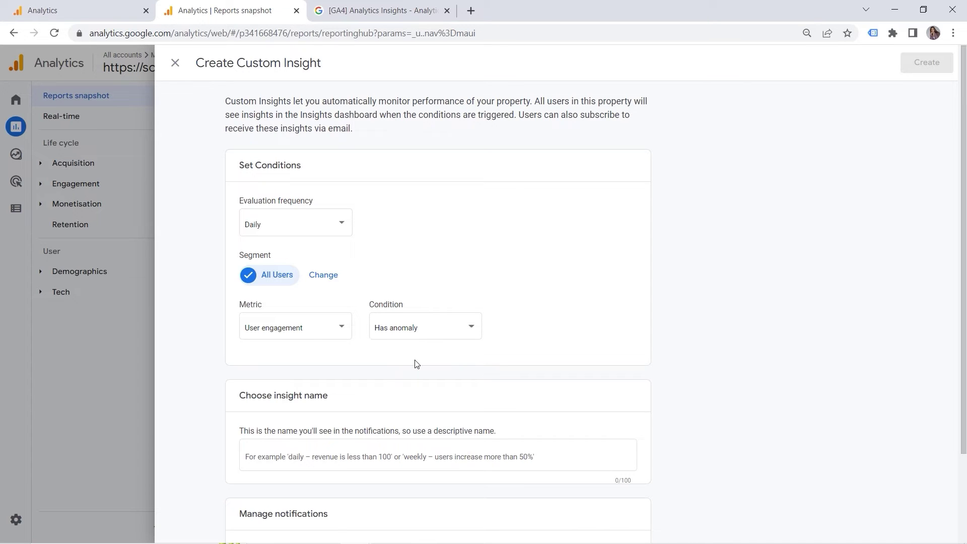
left_click(172, 67)
Discard the unsaved custom insight and go to Explorations
left_click(418, 323)
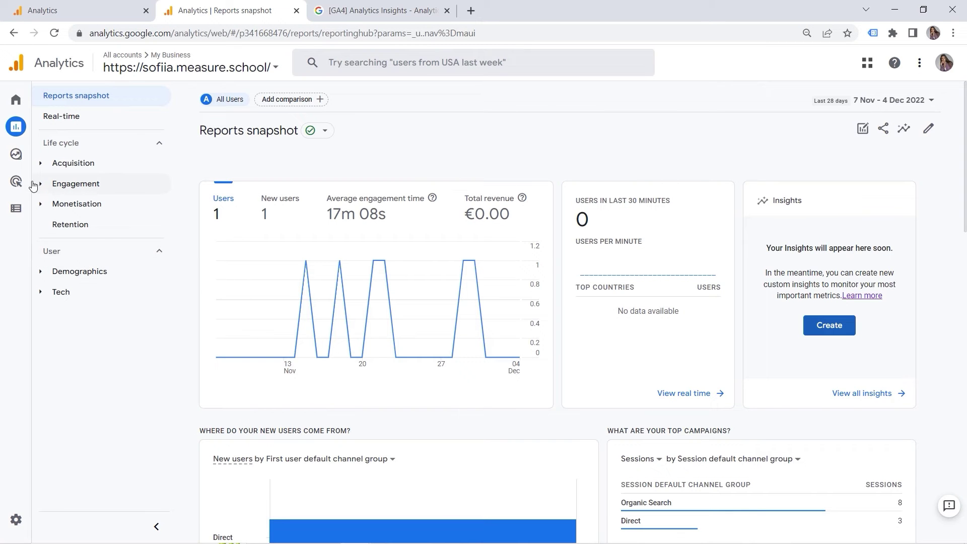
mouse_move(25, 184)
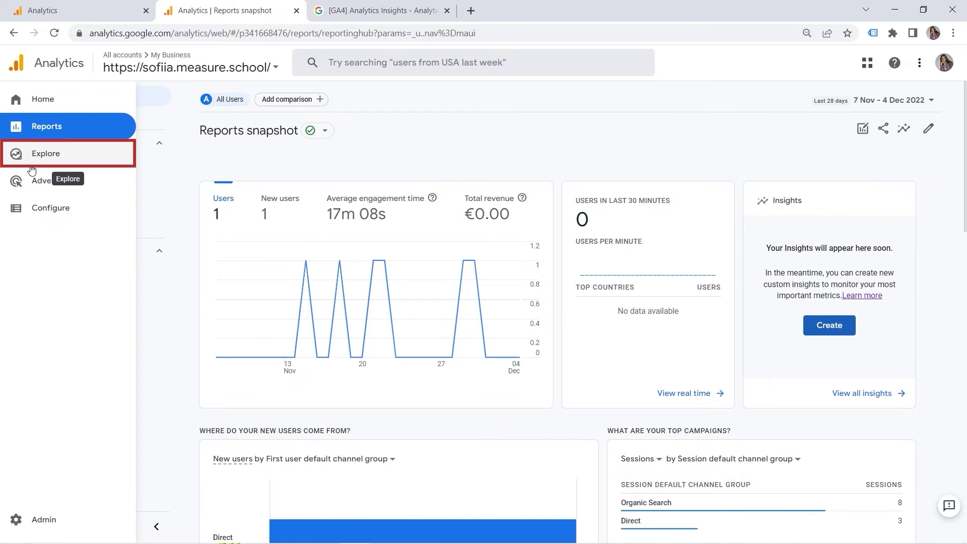
left_click(31, 166)
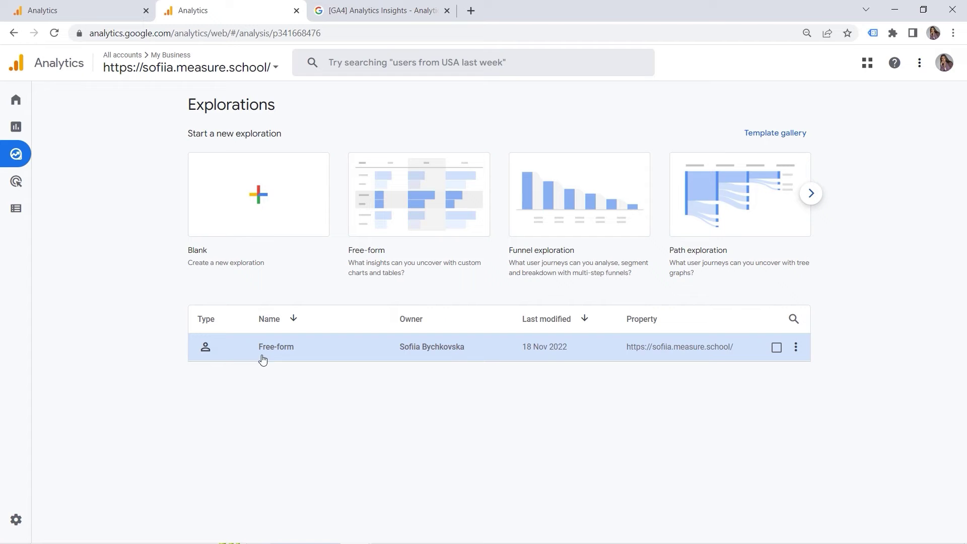
In the demo property's tab, open Explorations and start a new Free-form exploration
left_click(113, 12)
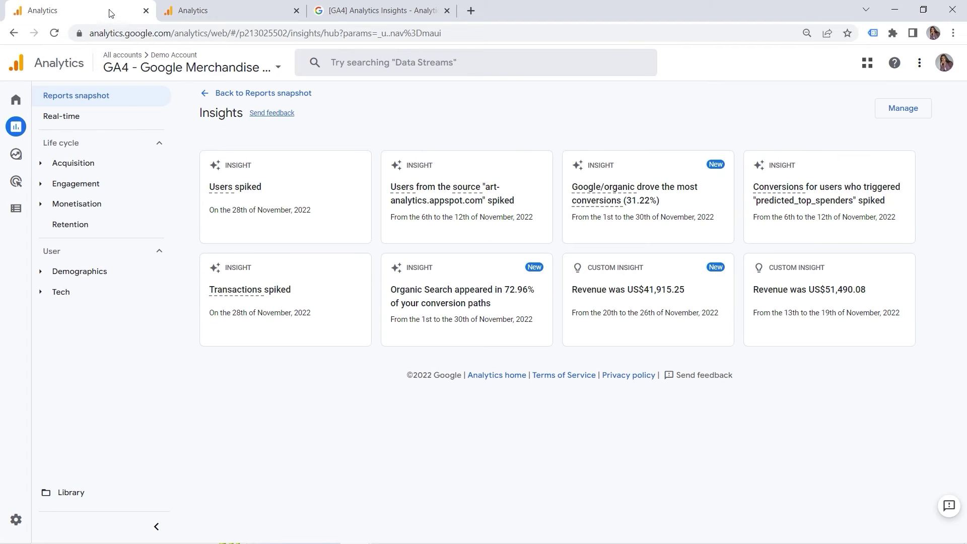
mouse_move(43, 182)
left_click(27, 167)
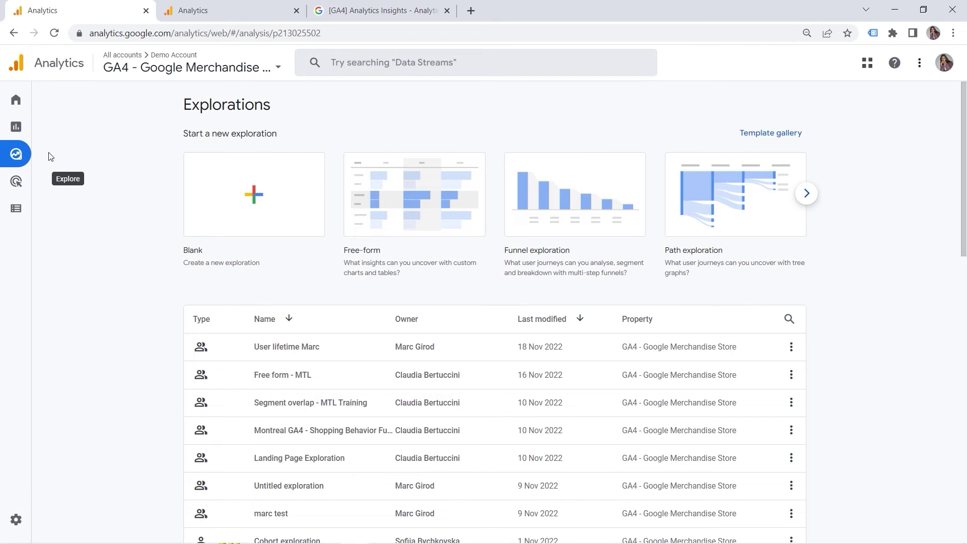
left_click(408, 212)
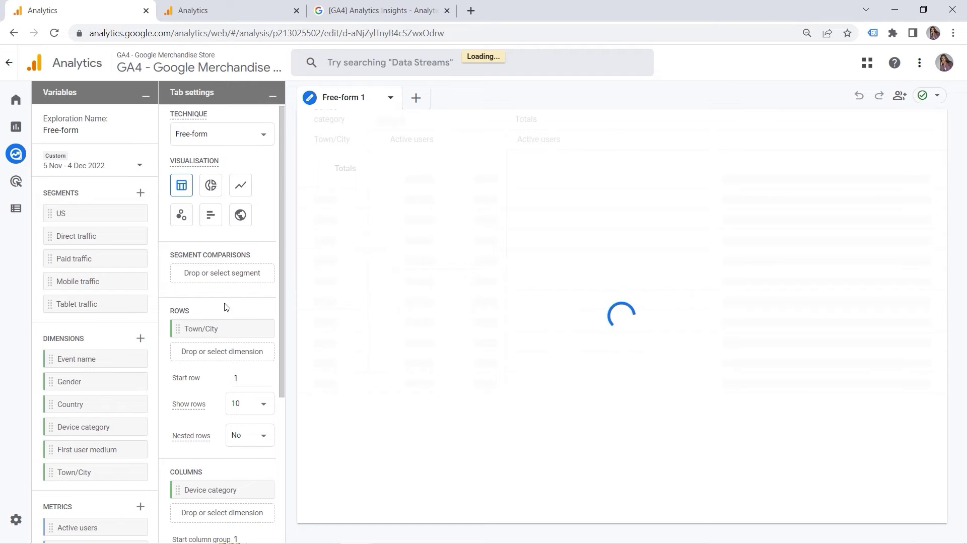
Drop the Town/City rows, show a line chart, and lengthen the anomaly training period to 106 days
left_click(260, 328)
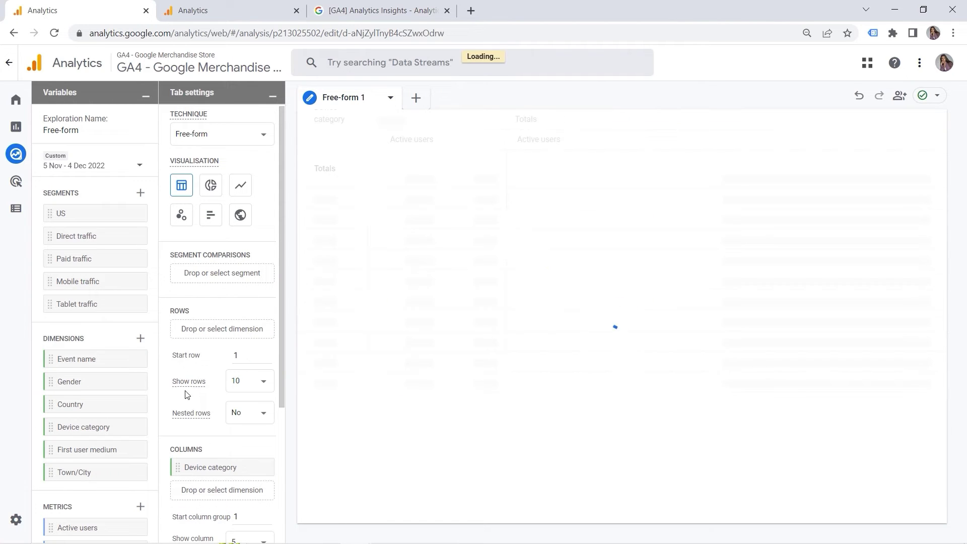
left_click(247, 195)
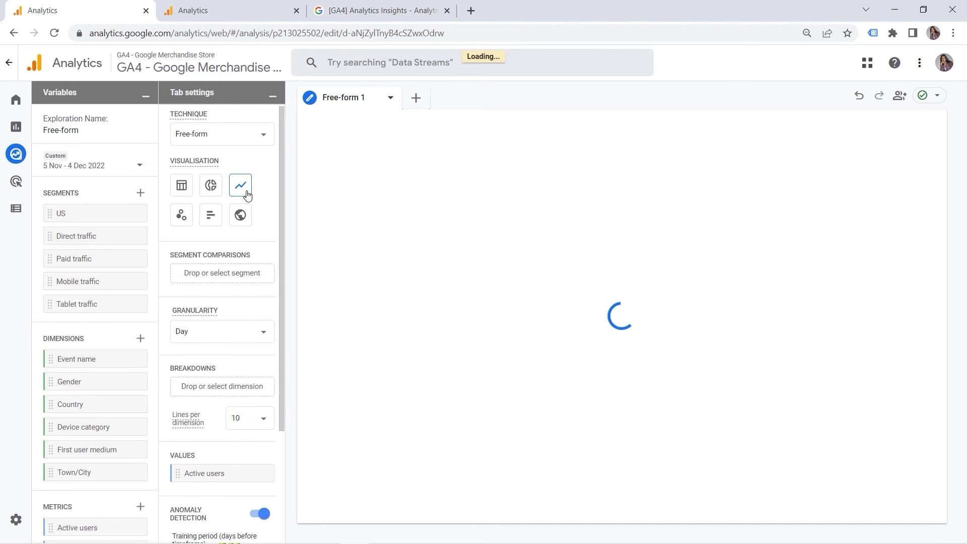
mouse_move(438, 301)
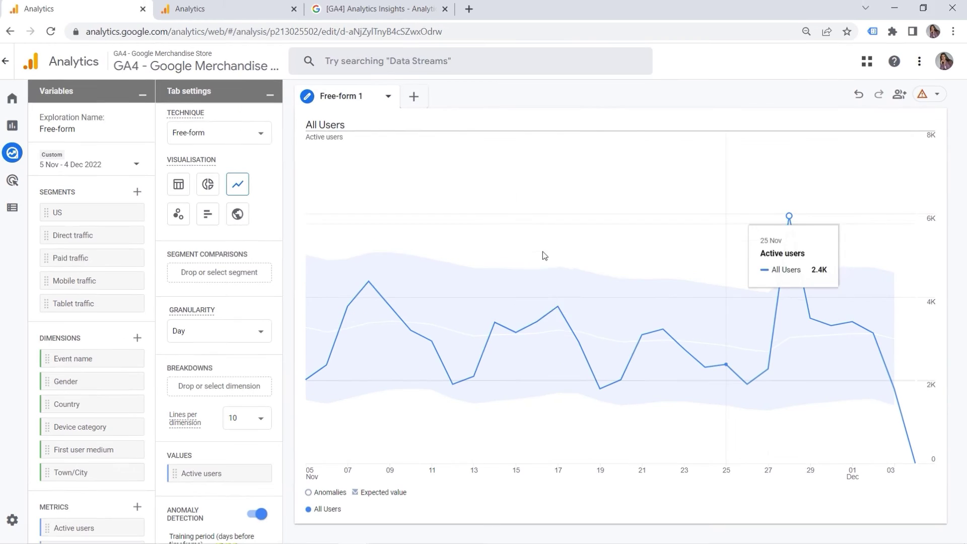
scroll(226, 374, "down", 3)
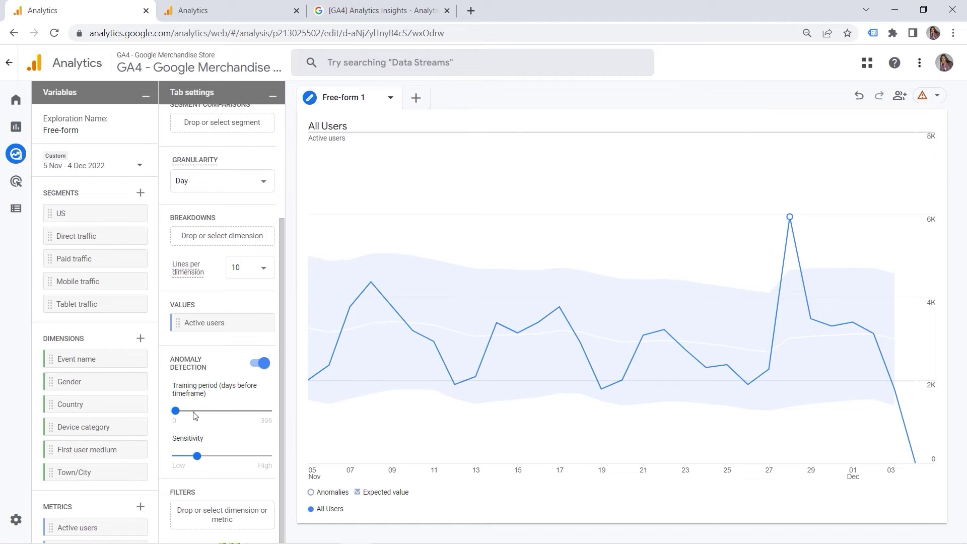
left_click_drag(176, 411, 199, 412)
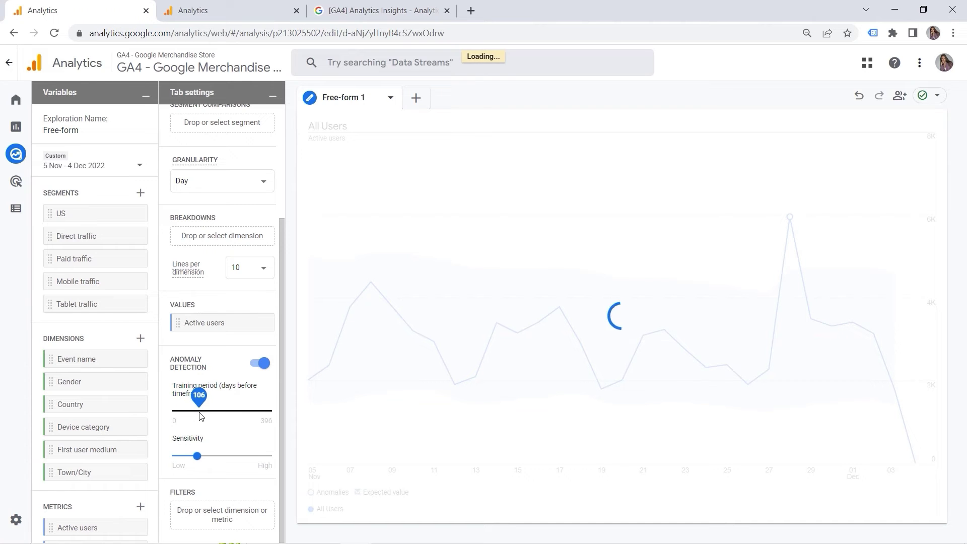
Try anomaly sensitivities 0.25 and maximum, then settle on 0.15, flagging the 28 Nov spike
left_click(198, 457)
left_click_drag(200, 459, 222, 456)
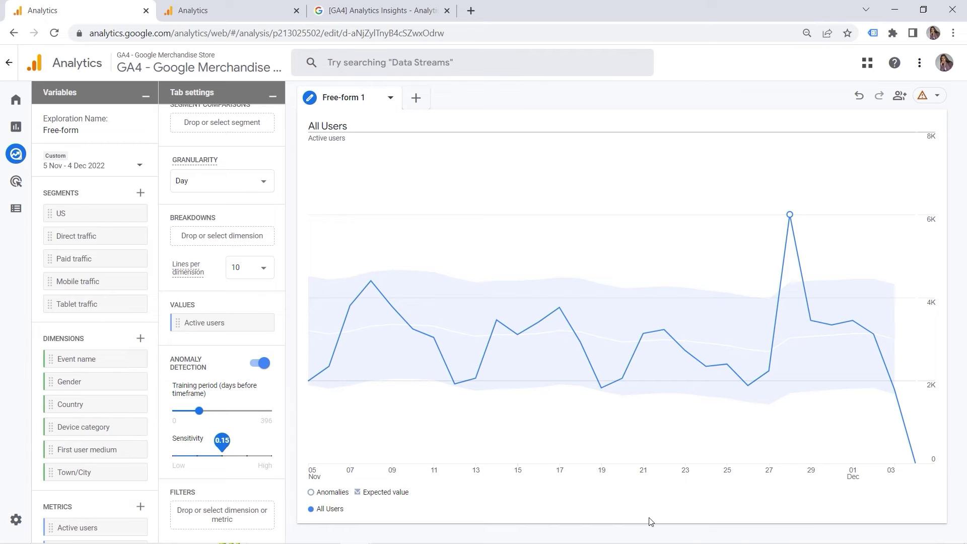
left_click(266, 457)
left_click(266, 457)
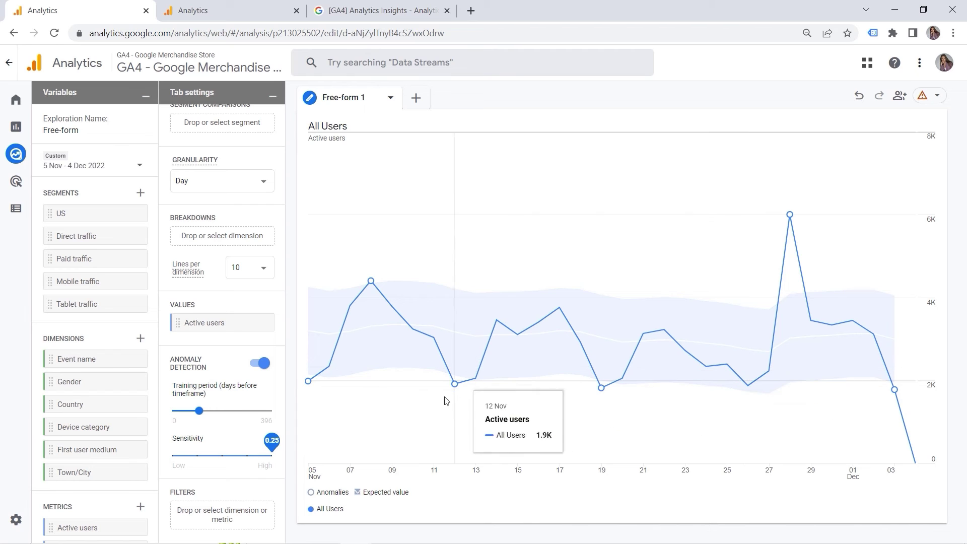
left_click(223, 459)
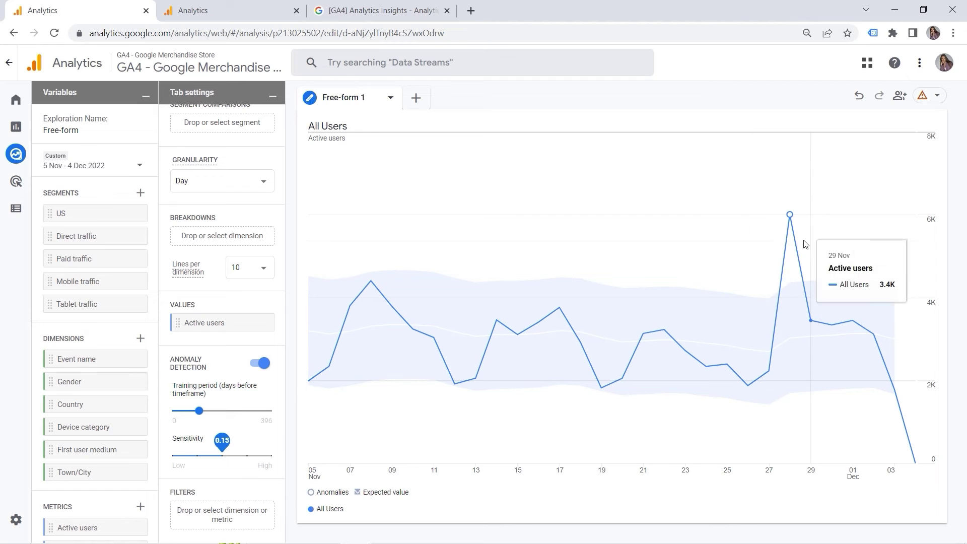
mouse_move(787, 237)
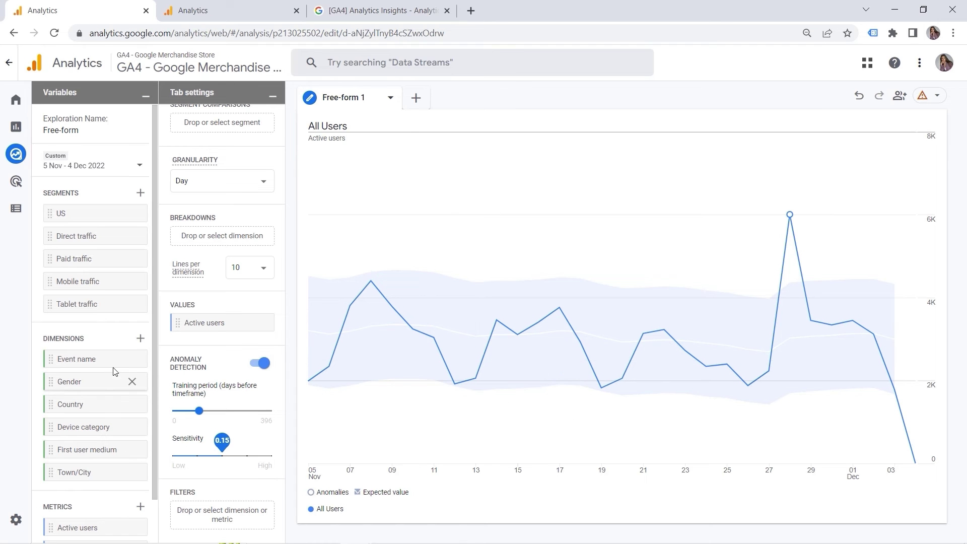
Import Session source/medium via a 'session so' search and use it as the chart breakdown
left_click(140, 338)
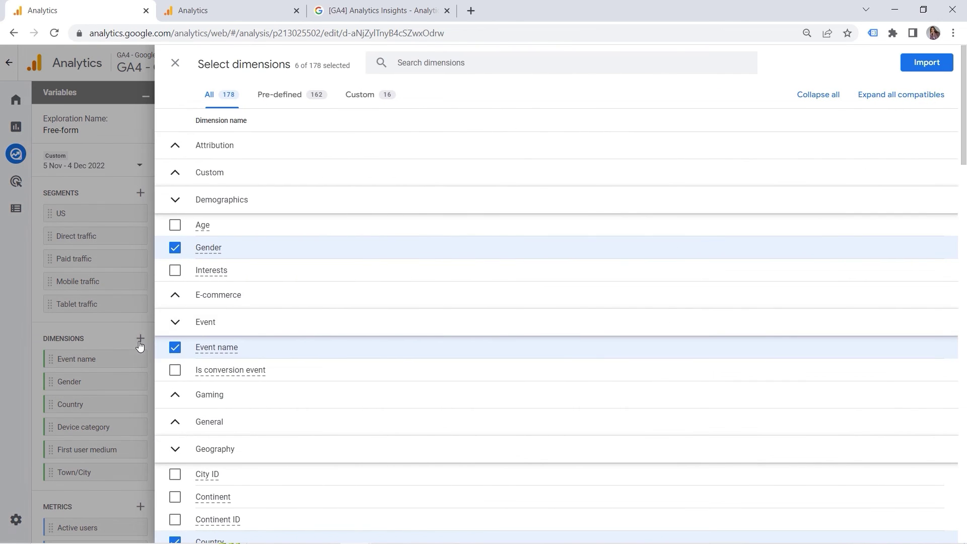
left_click(434, 61)
type("sessio")
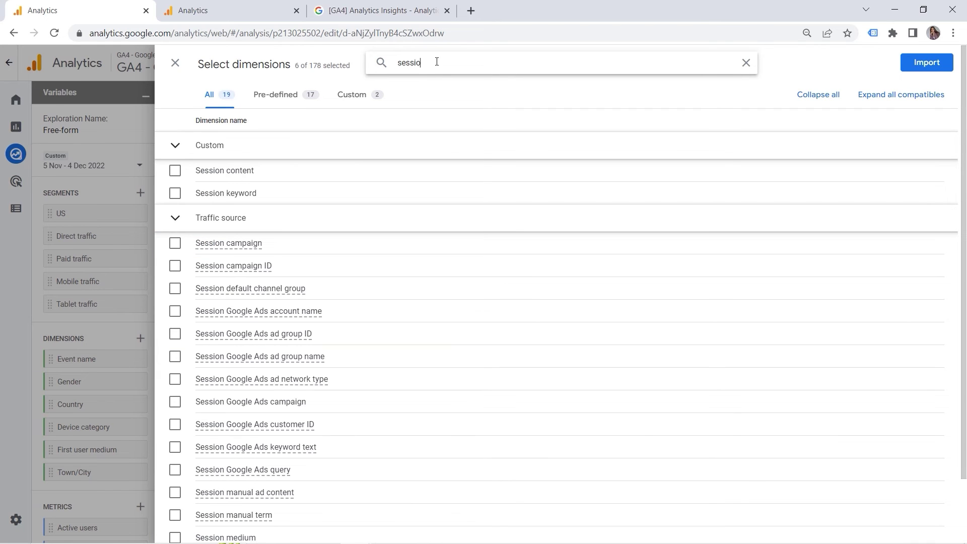
type("n so")
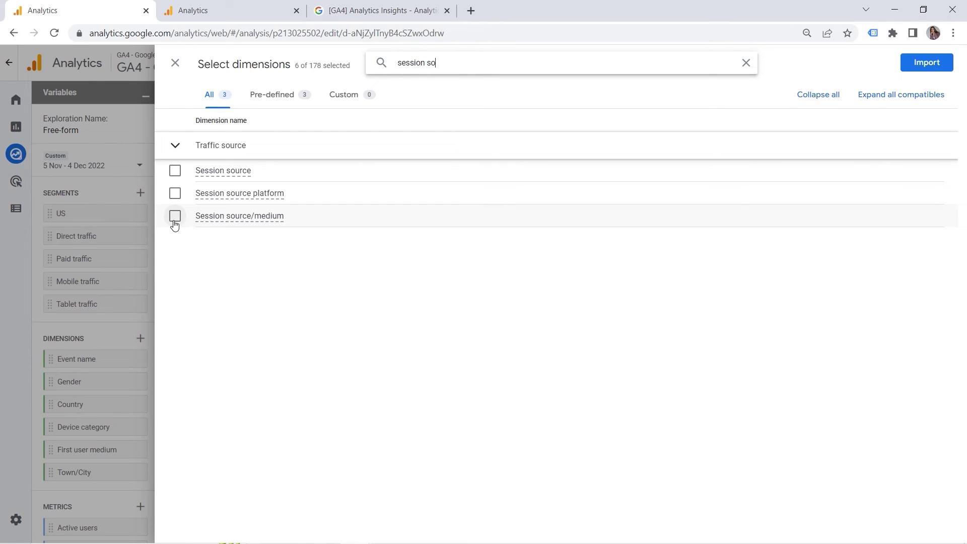
left_click(175, 216)
left_click(927, 63)
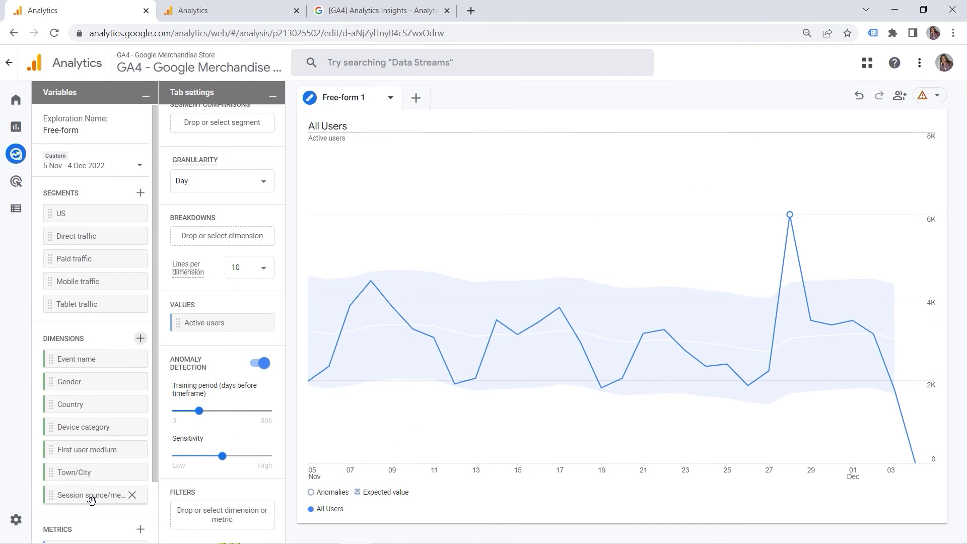
double_click(91, 496)
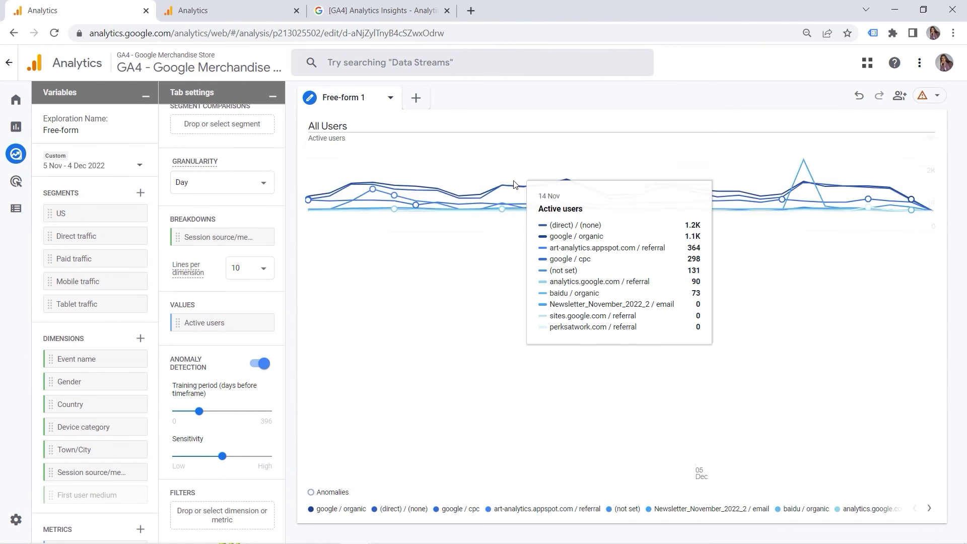